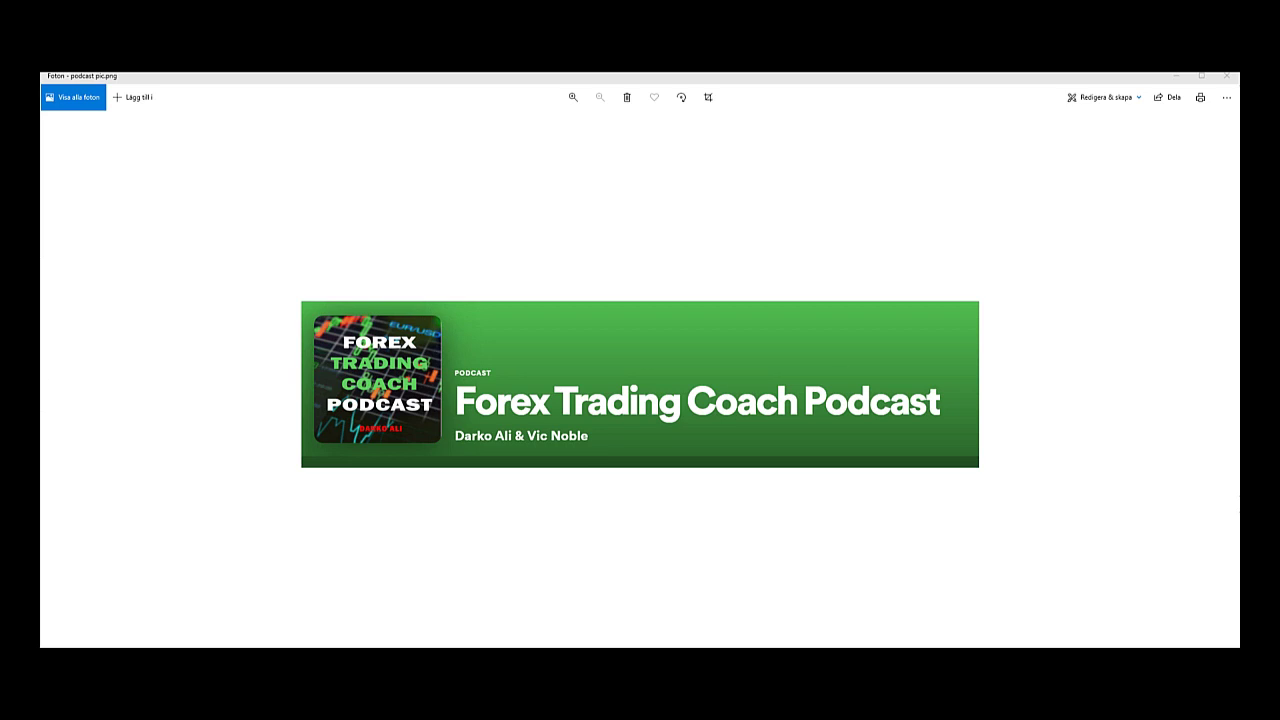
- Advance from the podcast artwork to the profile screenshot 1.png, then close that viewer
key("Right")
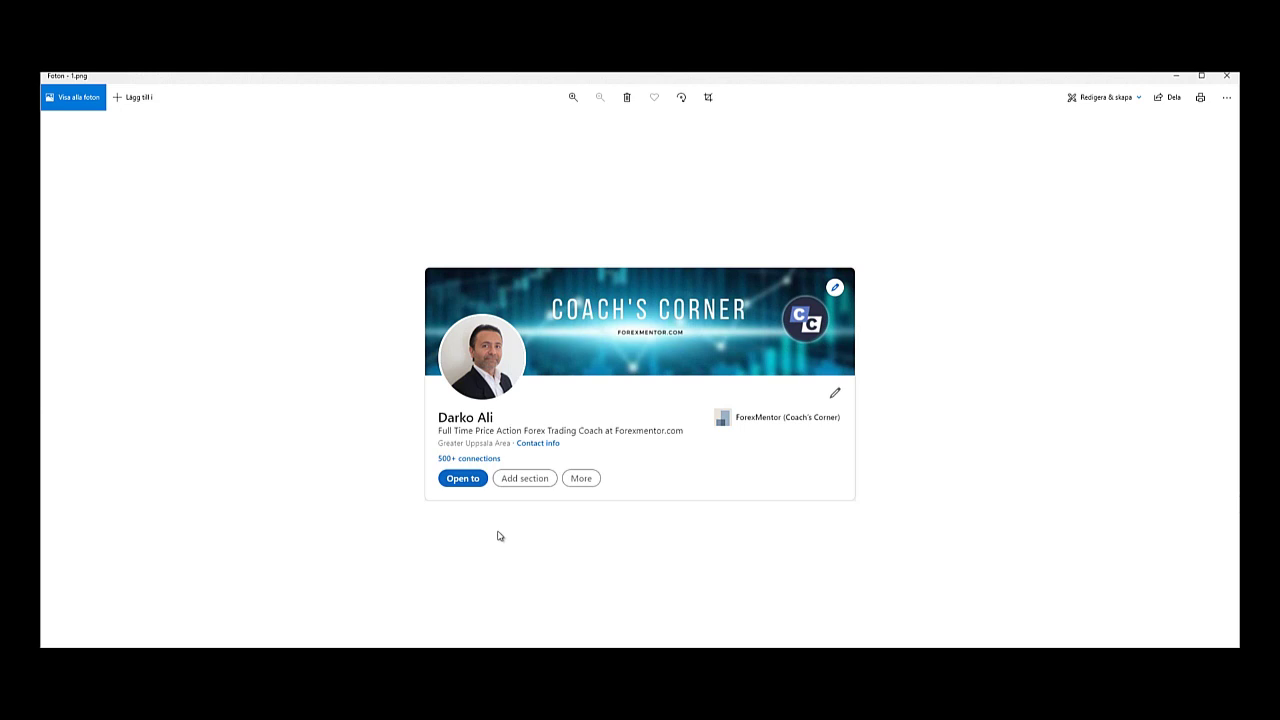
left_click(1227, 78)
- Close the remaining Photos window and zoom the NZD/CHF 1M chart in on recent years
left_click(1227, 79)
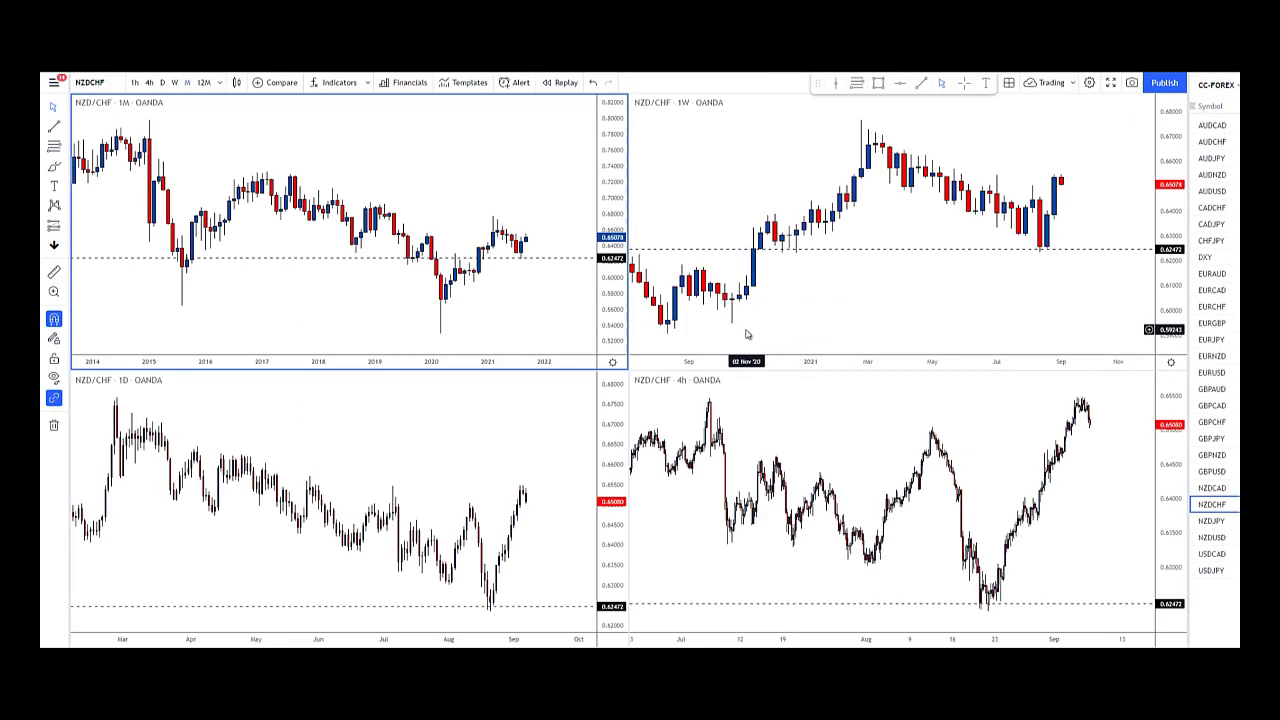
scroll(560, 316, "up", 3)
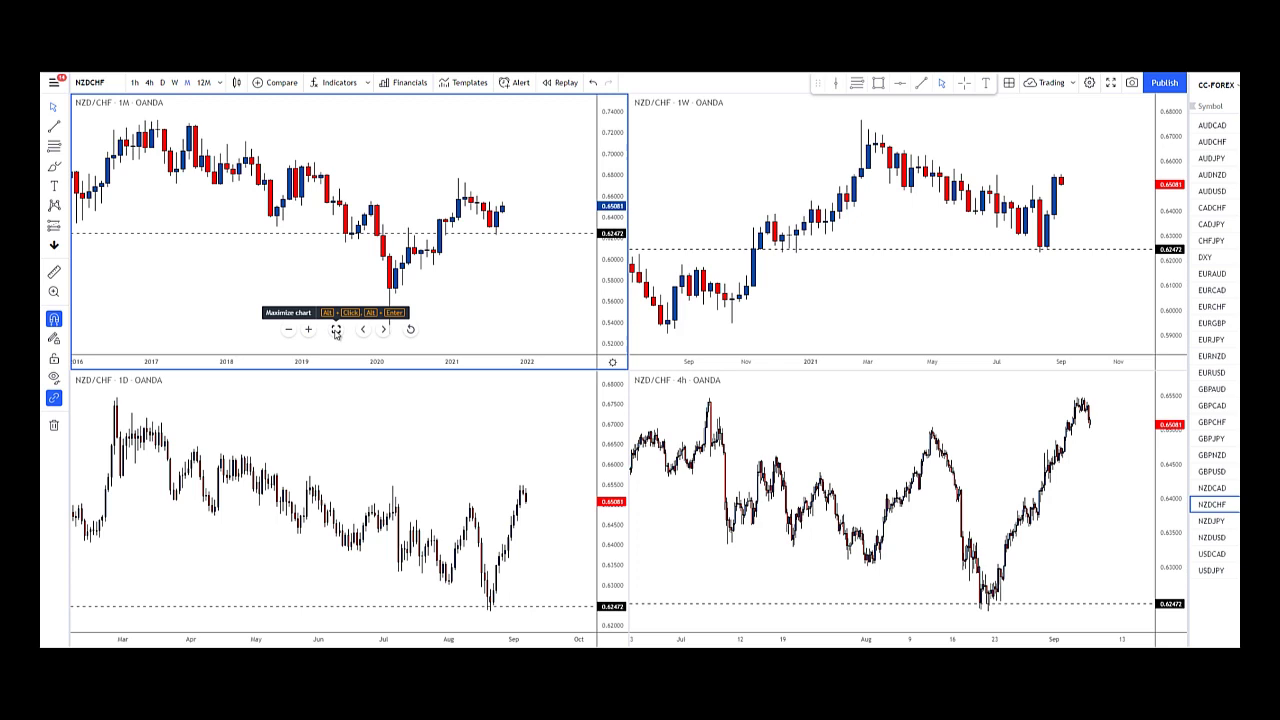
left_click(336, 333)
- Sketch the 2019 decline, 2020 rally and top, and 2021 decline on the monthly chart, then clear the sketches
scroll(711, 223, "down", 2)
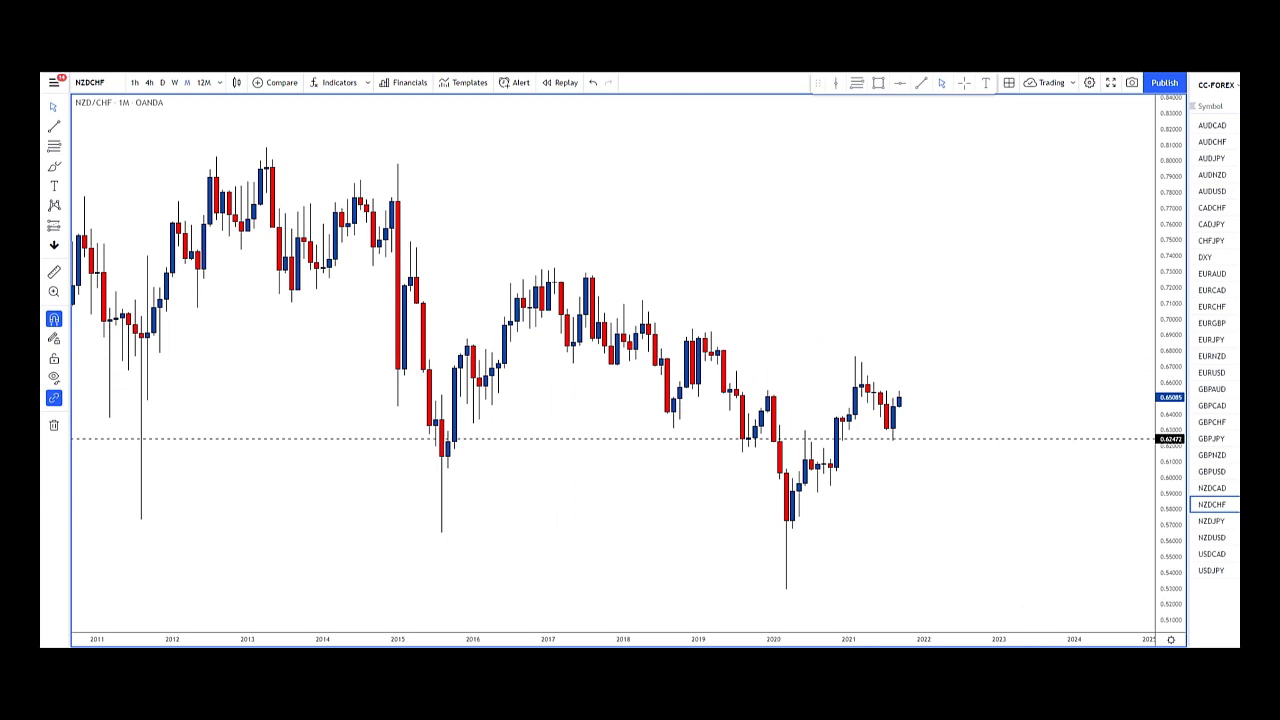
mouse_move(691, 331)
left_mouse_down()
mouse_move(742, 452)
mouse_move(772, 400)
mouse_move(791, 575)
left_mouse_up()
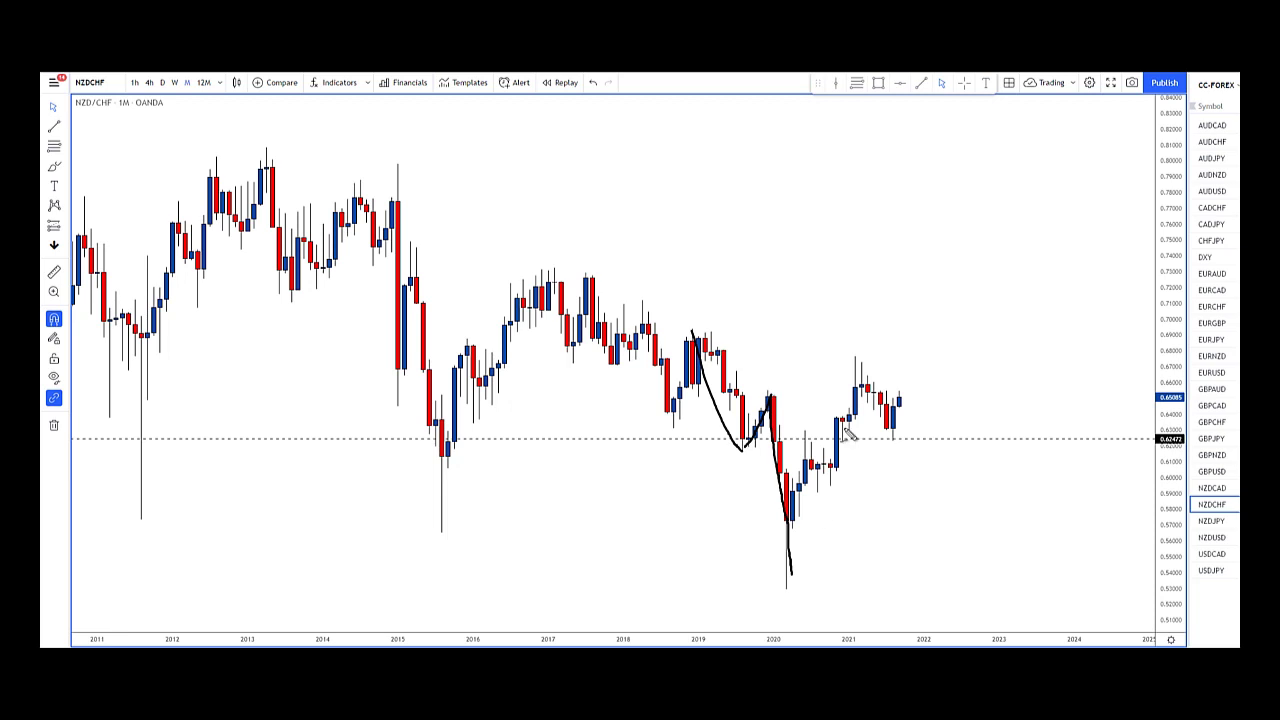
left_click_drag(855, 354, 790, 578)
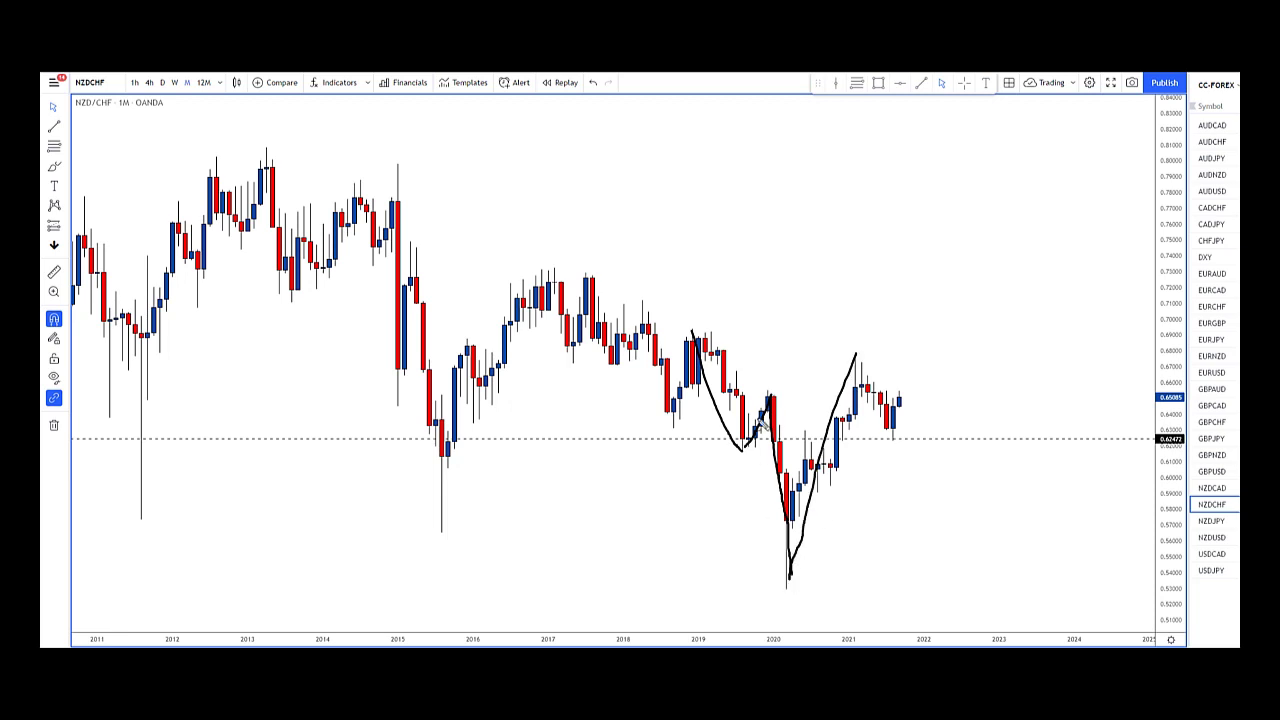
mouse_move(770, 398)
left_mouse_down()
mouse_move(762, 386)
mouse_move(850, 381)
mouse_move(871, 350)
mouse_move(856, 342)
left_mouse_up()
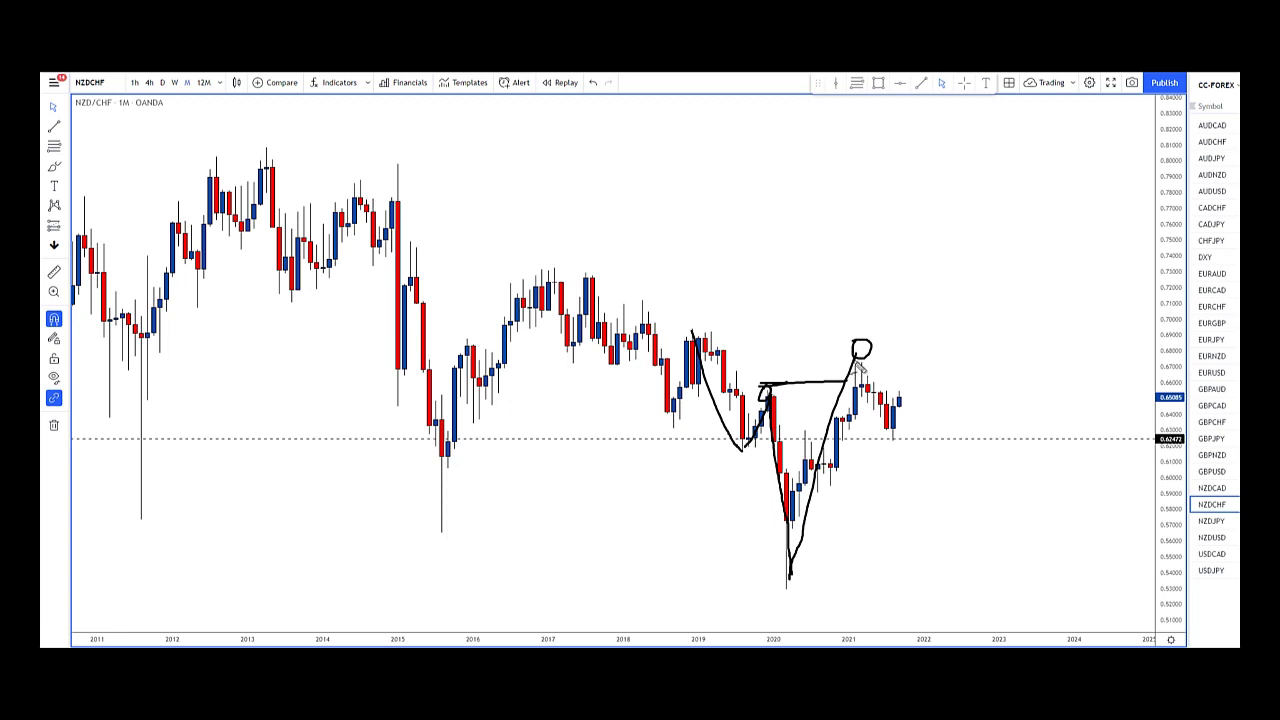
left_click_drag(857, 360, 892, 440)
left_click_drag(889, 438, 900, 438)
mouse_move(896, 398)
left_mouse_down()
mouse_move(880, 430)
mouse_move(902, 450)
mouse_move(910, 410)
mouse_move(899, 400)
left_mouse_up()
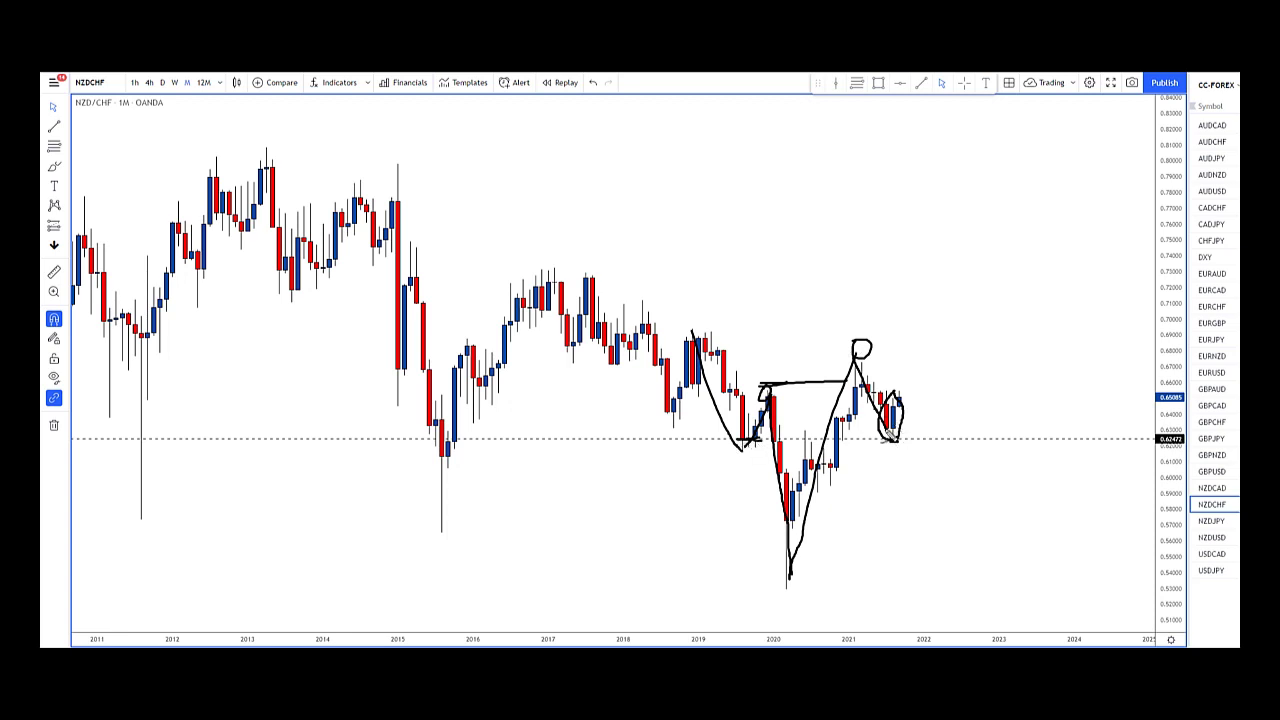
key("Escape")
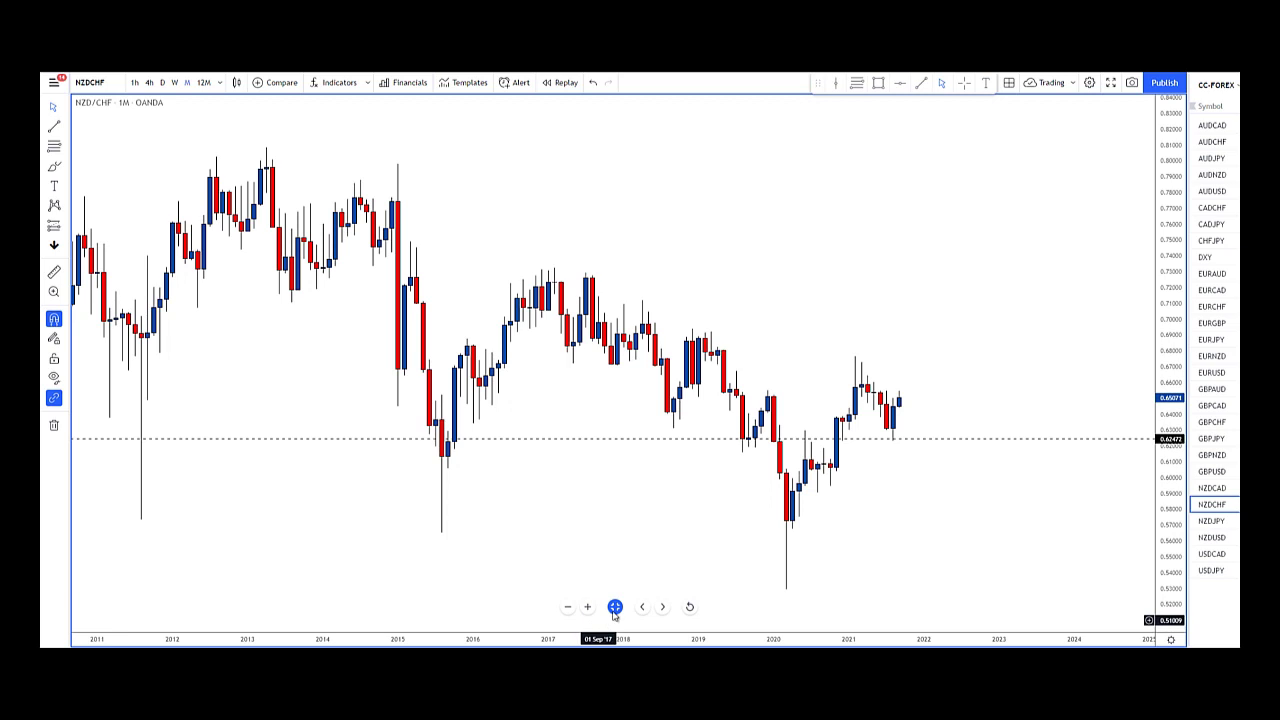
- Leave the maximized monthly chart, then maximize the 1W chart and frame its early-2022 bars
key("ctrl+Tab")
left_click_drag(250, 285, 471, 297)
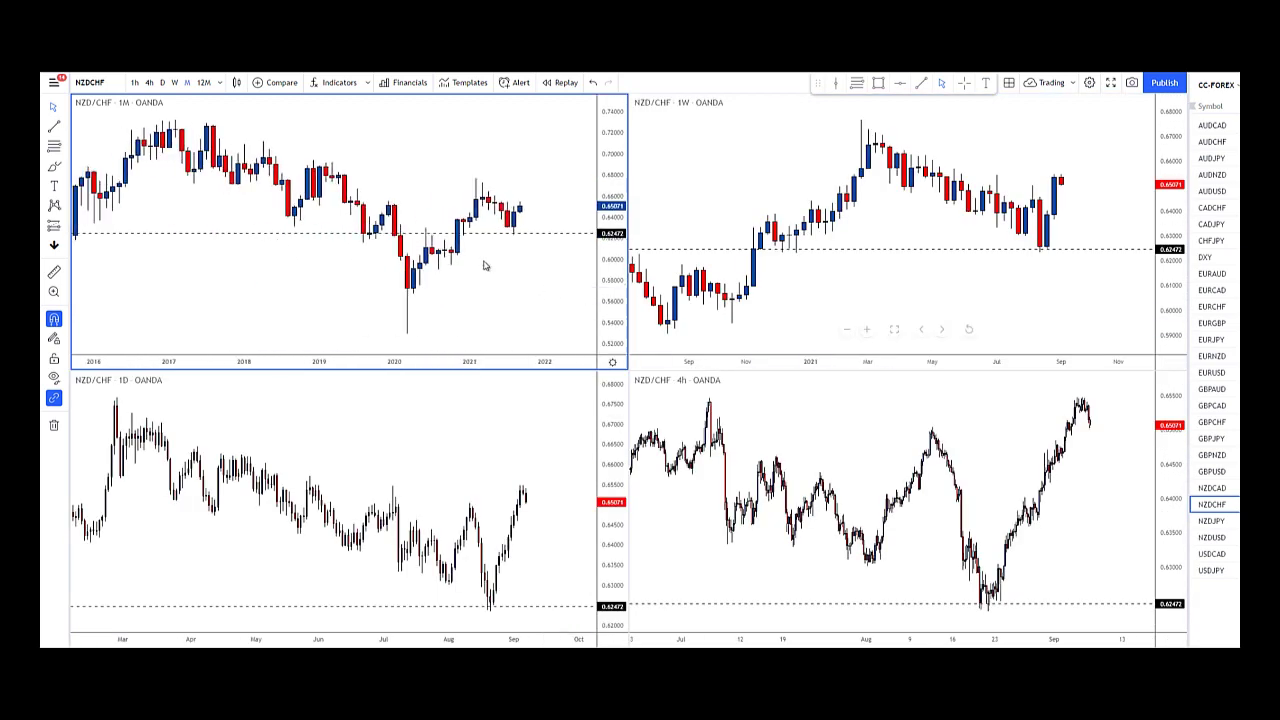
left_click(894, 330)
scroll(689, 286, "down", 5)
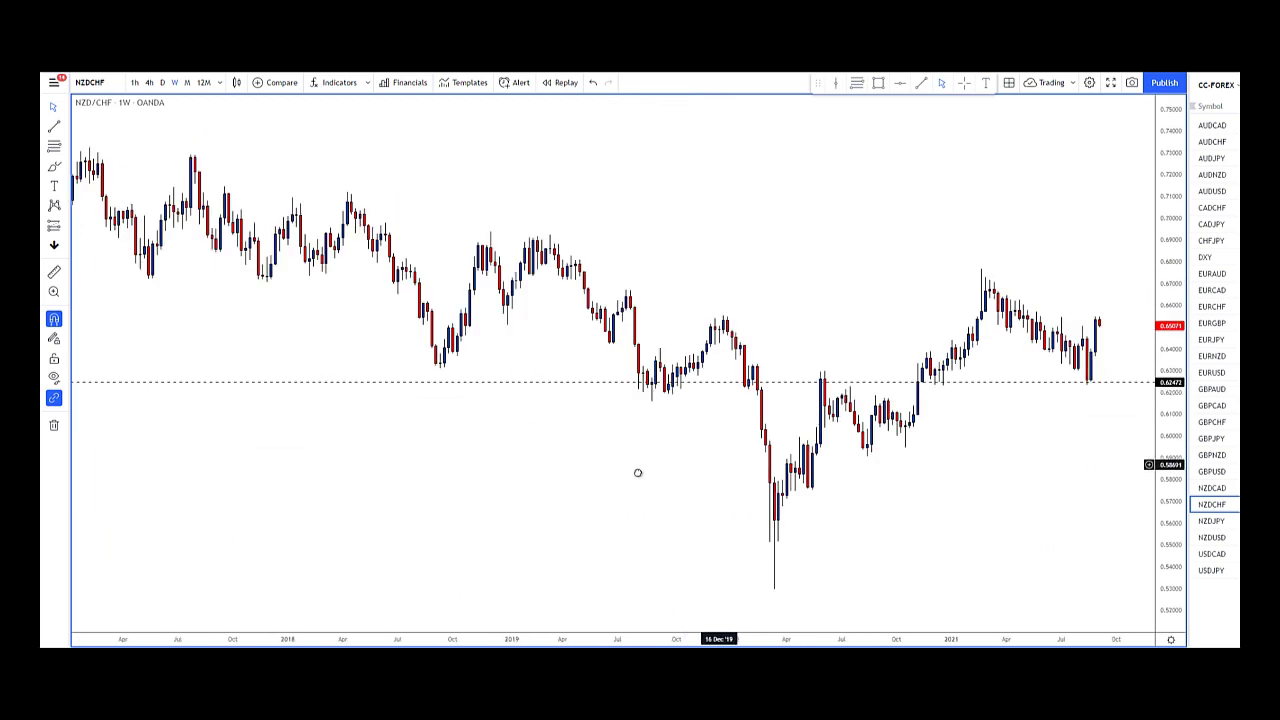
left_click_drag(679, 460, 630, 470)
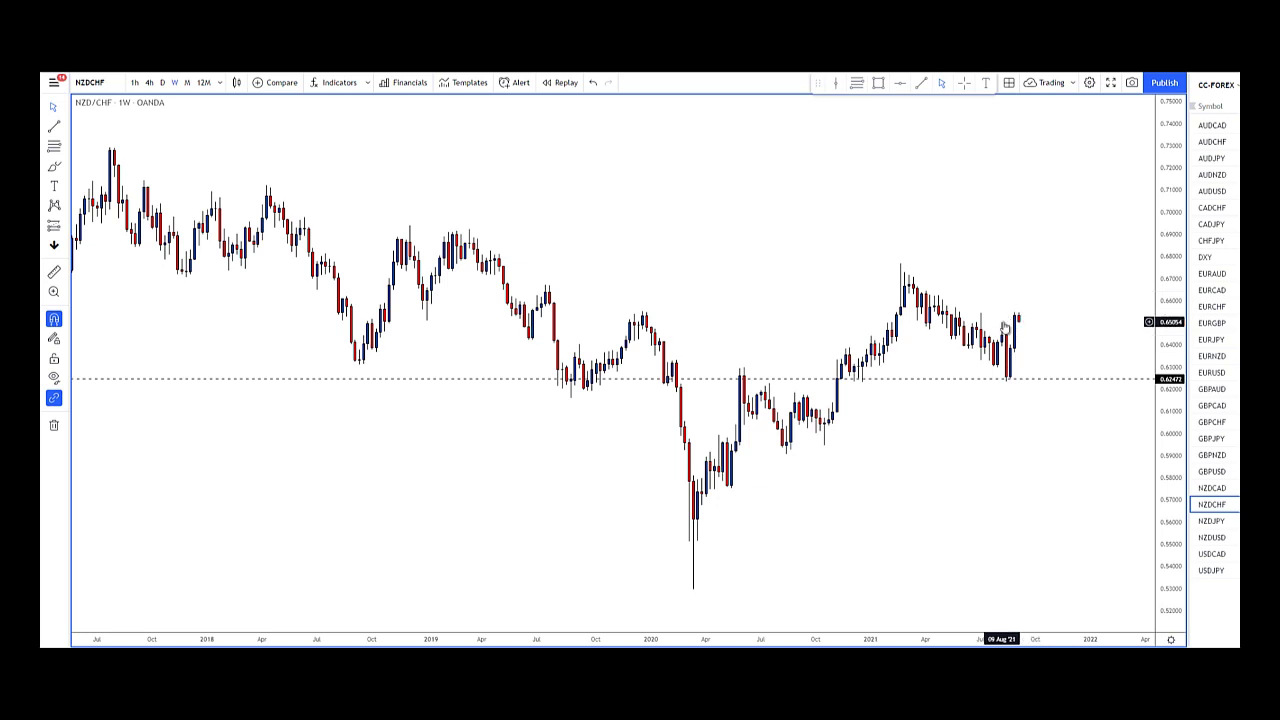
scroll(857, 375, "up", 2)
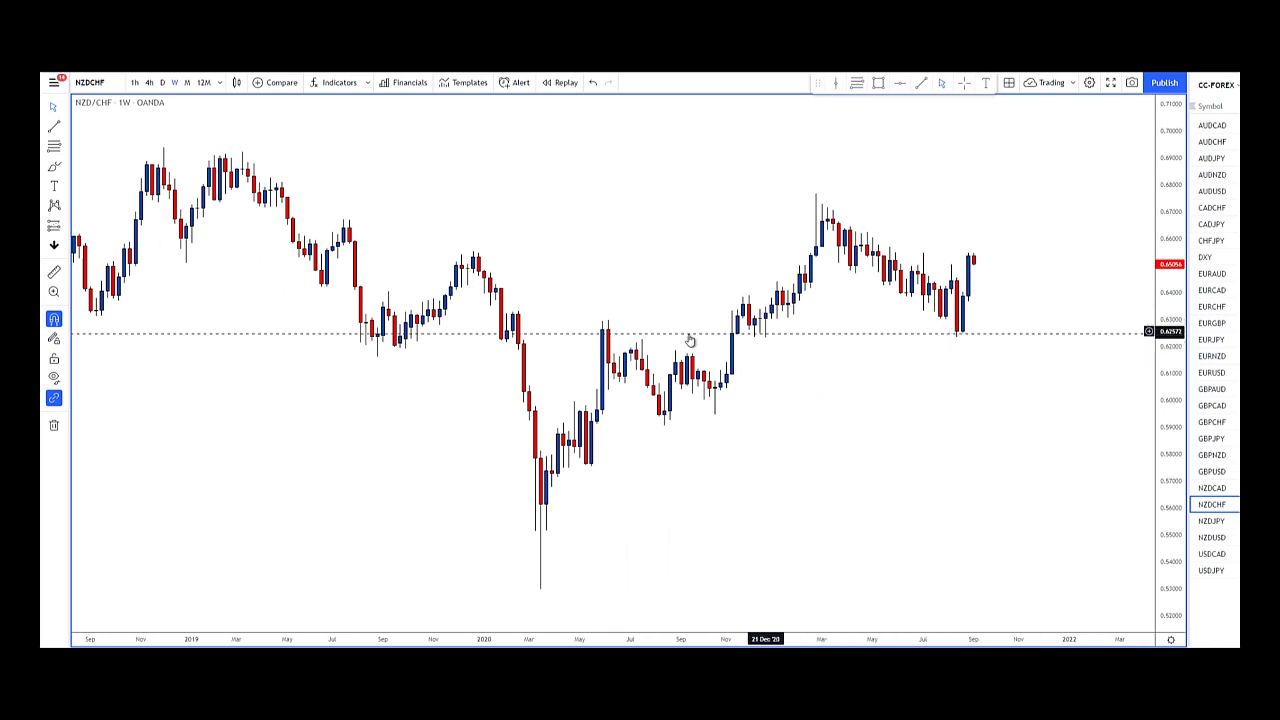
- Drag the horizontal support line up to 0.63114, then restore the four-chart layout
left_click_drag(930, 318, 943, 318)
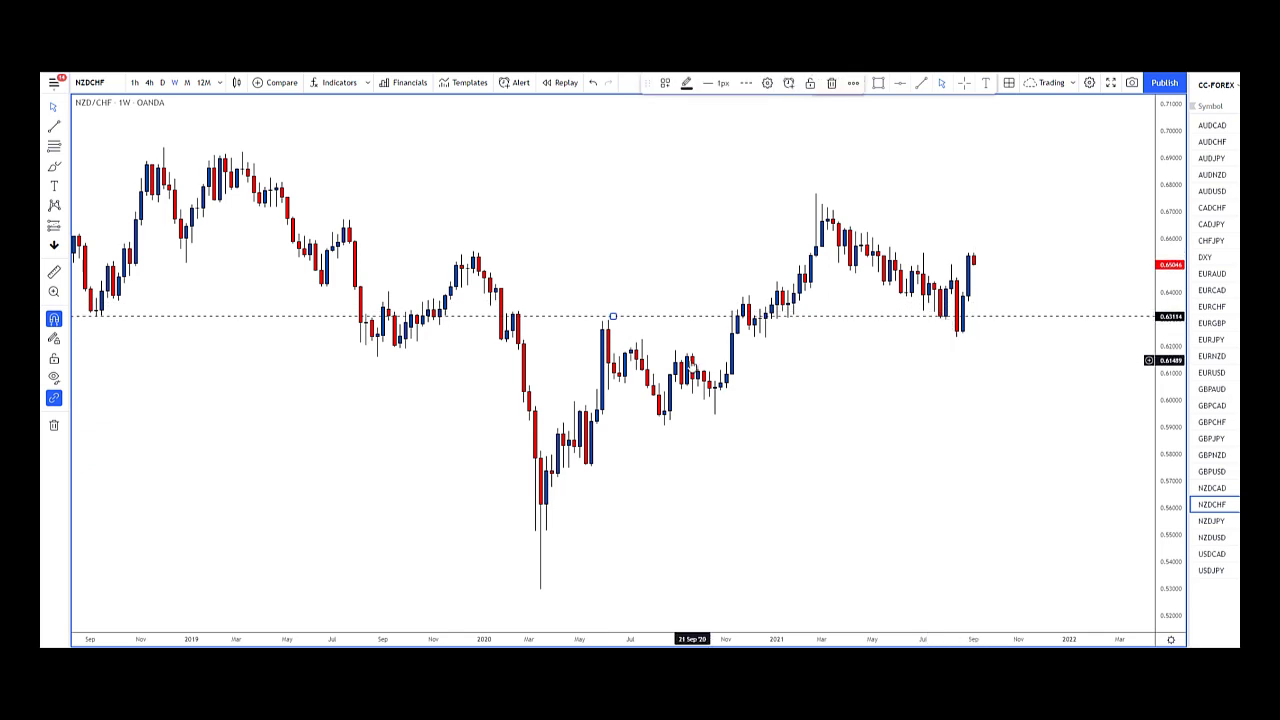
left_click(874, 363)
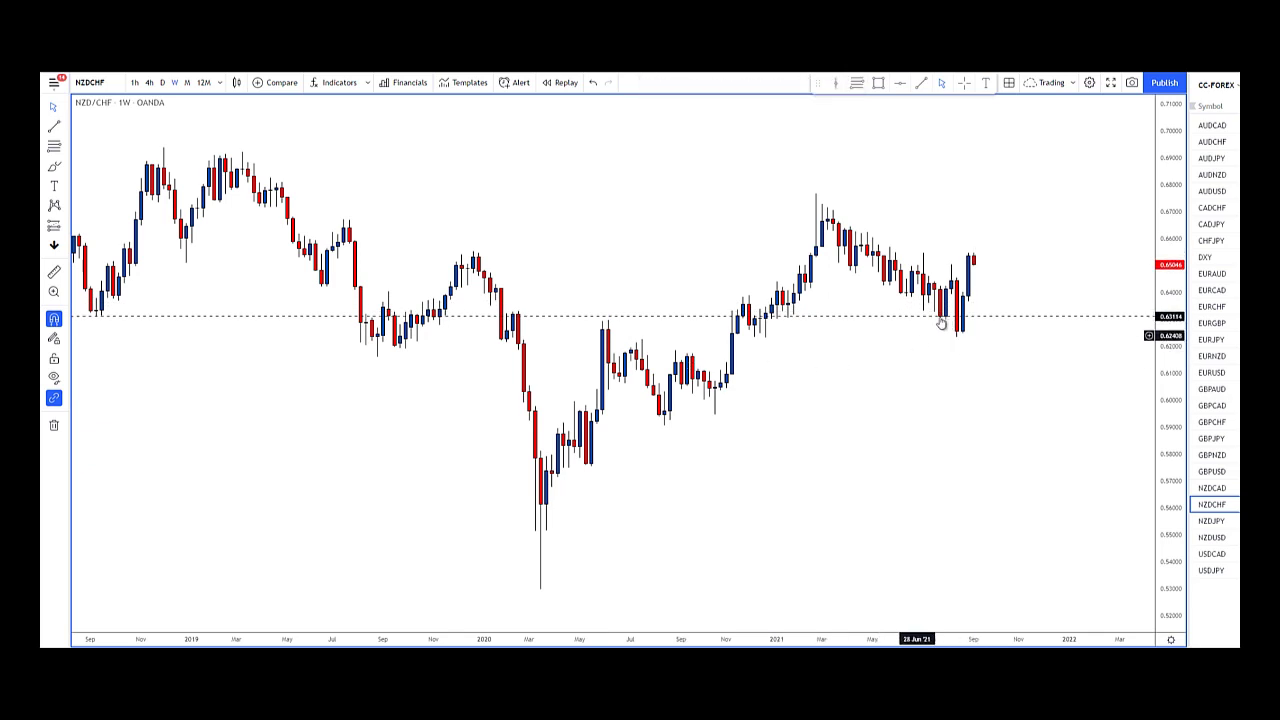
scroll(923, 380, "up", 5)
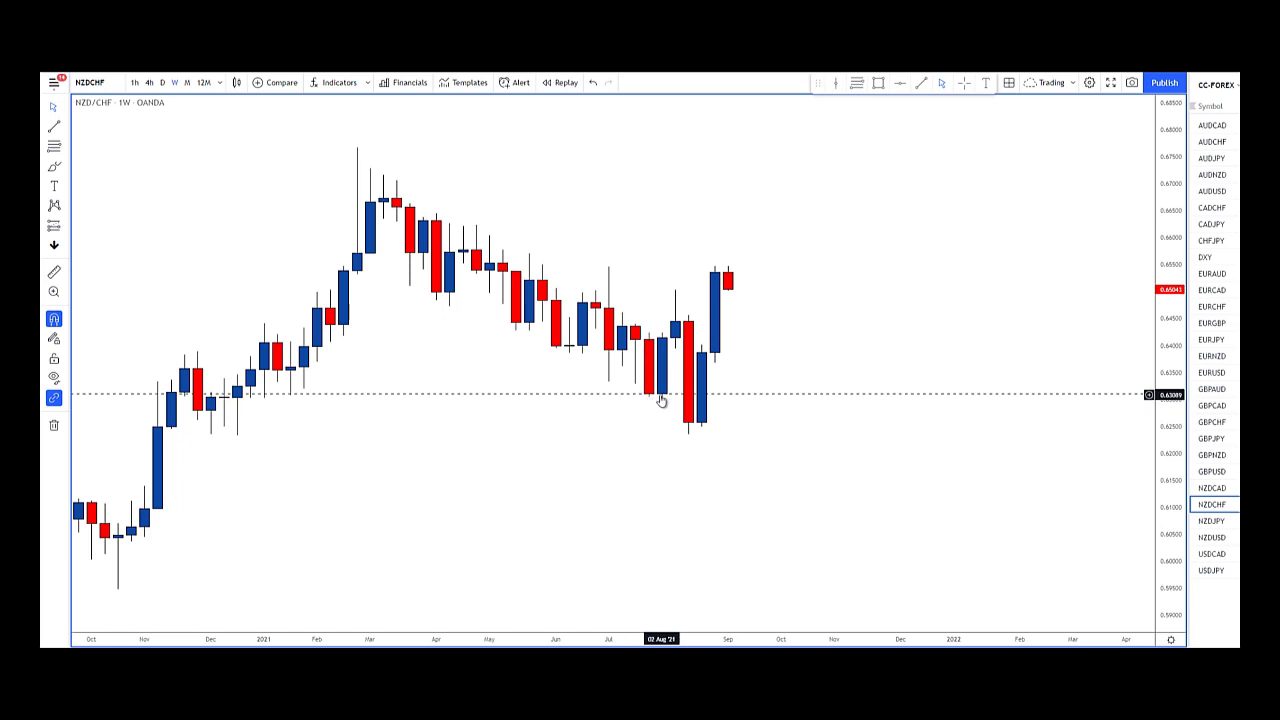
left_click(658, 393)
scroll(631, 463, "left", 3)
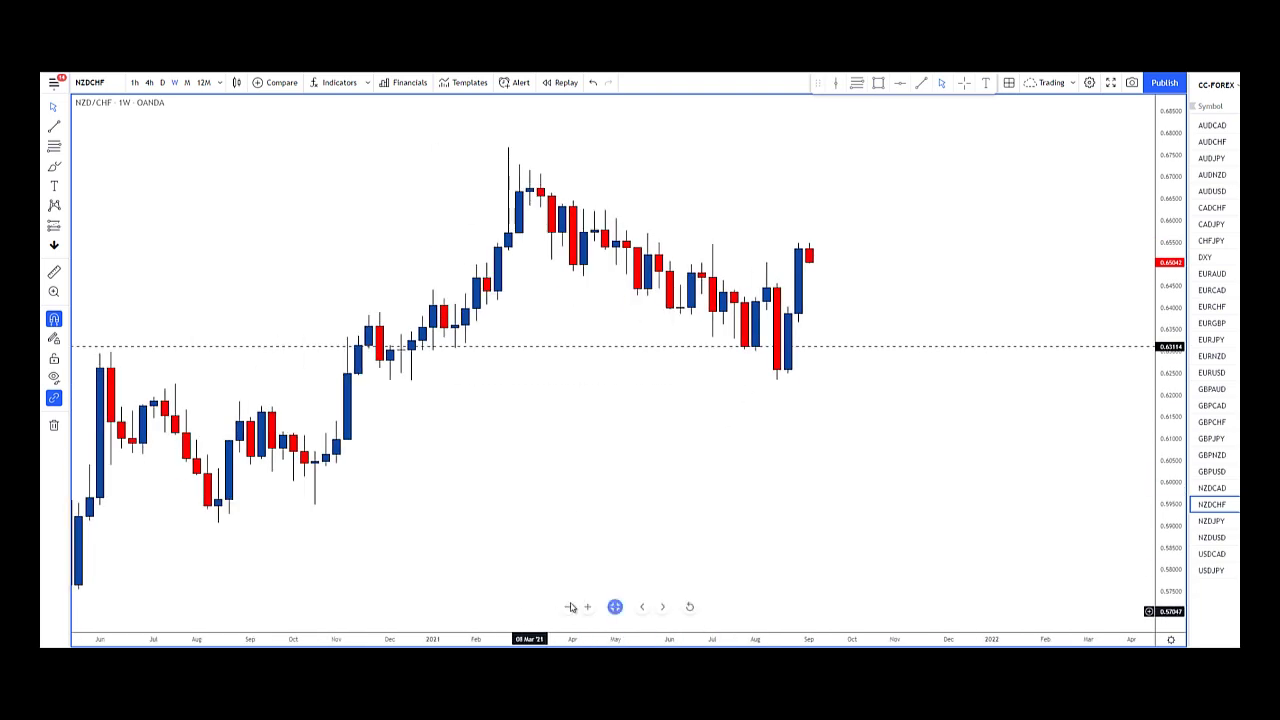
key("alt+shift+4")
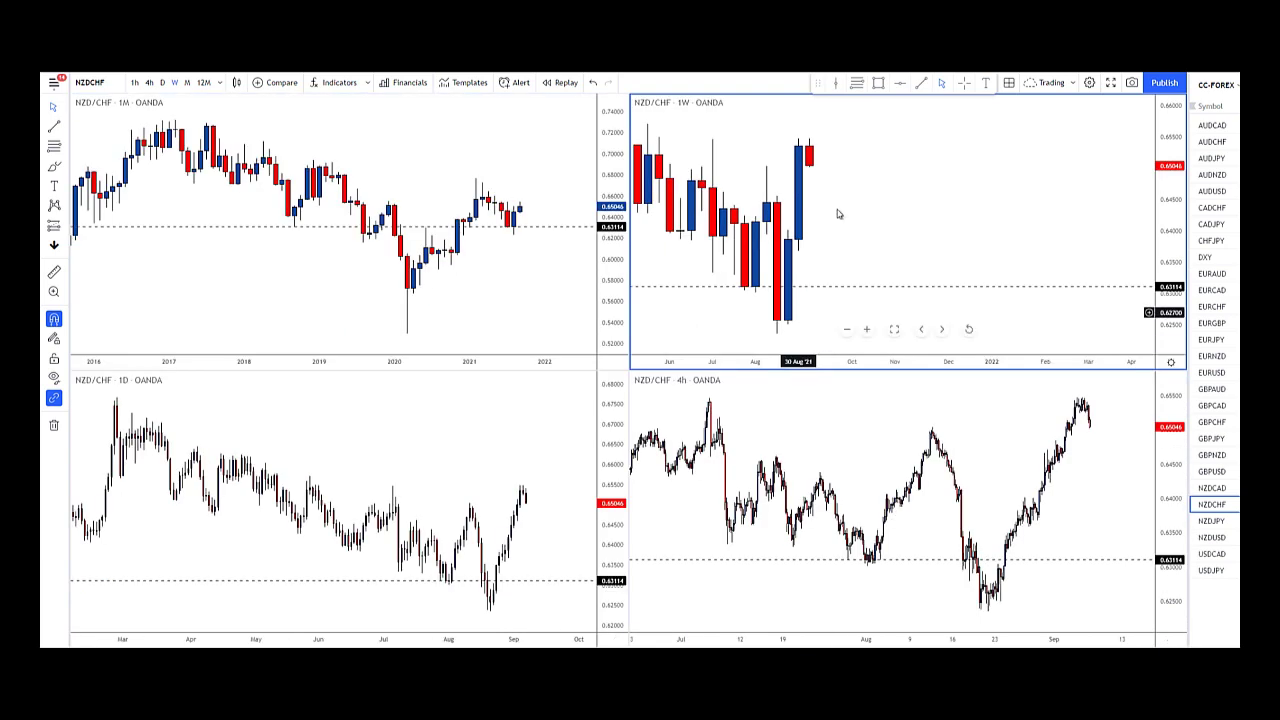
- Zoom and pan the 1D and 4h charts to recent candles, and the 1W chart back to December 2020
scroll(1003, 200, "down", 3)
scroll(403, 492, "up", 3)
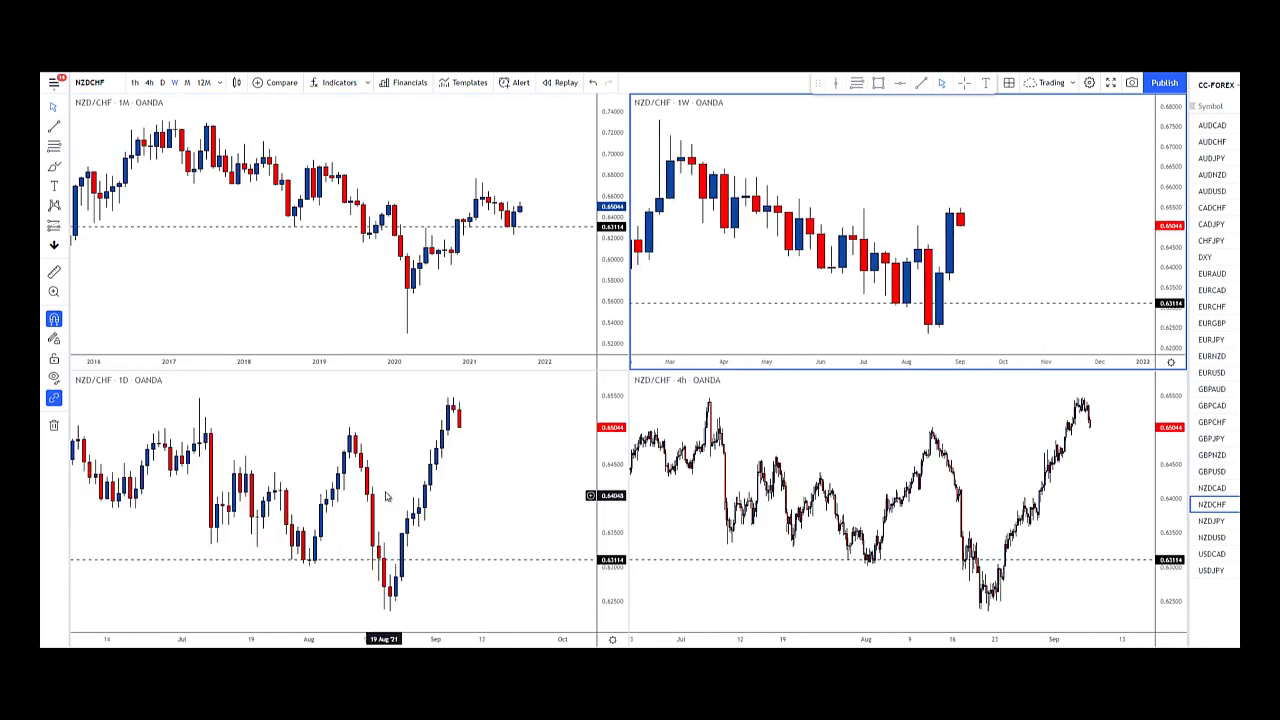
left_click_drag(389, 497, 425, 497)
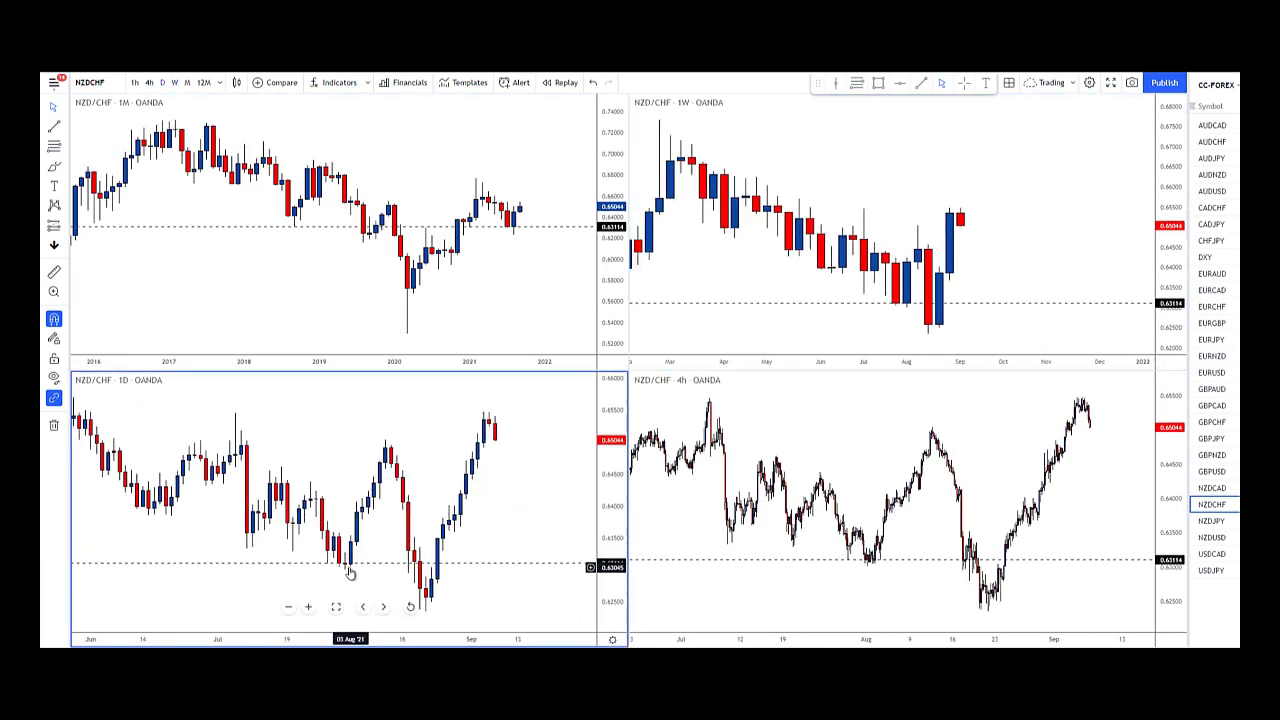
scroll(518, 550, "down", 2)
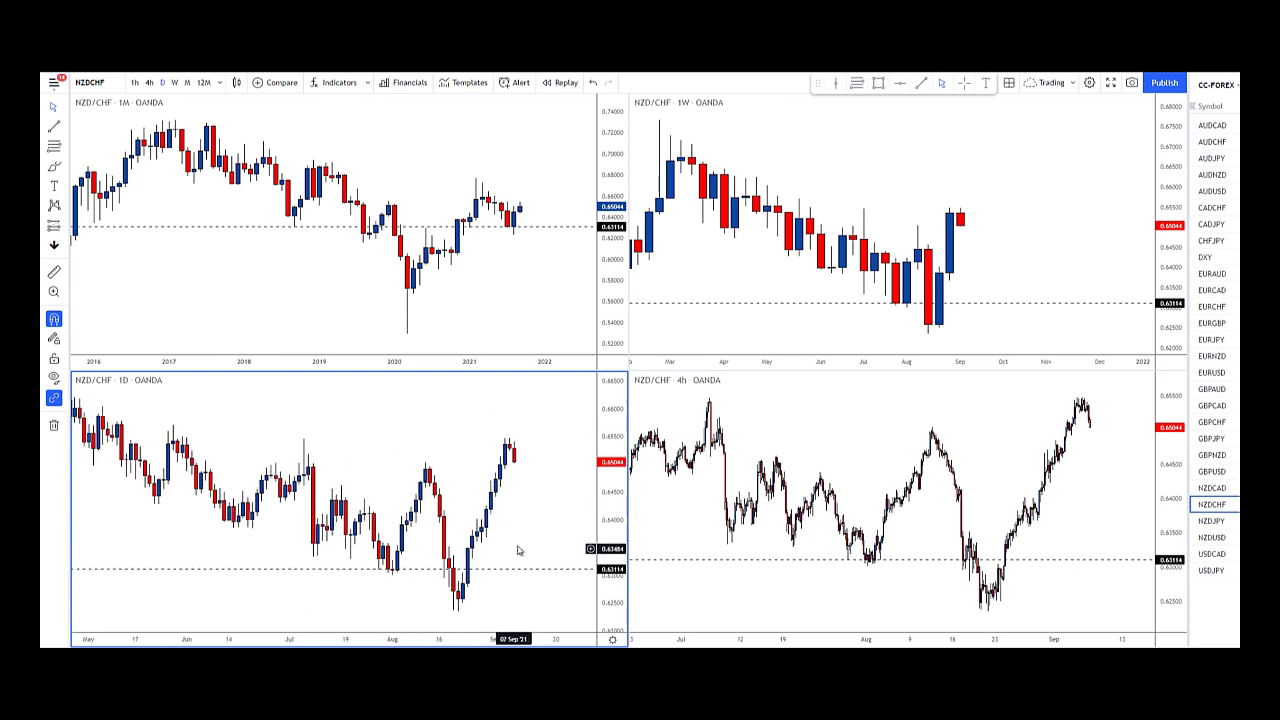
scroll(913, 540, "down", 1)
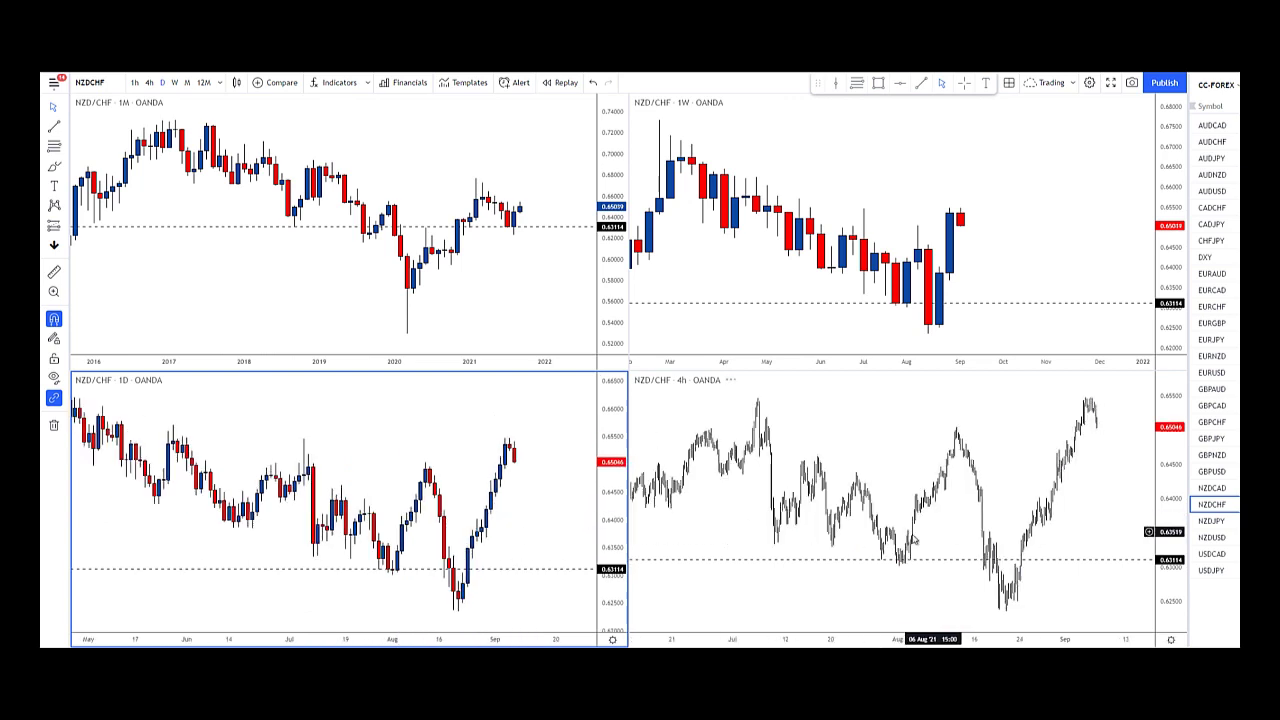
left_click_drag(903, 517, 869, 521)
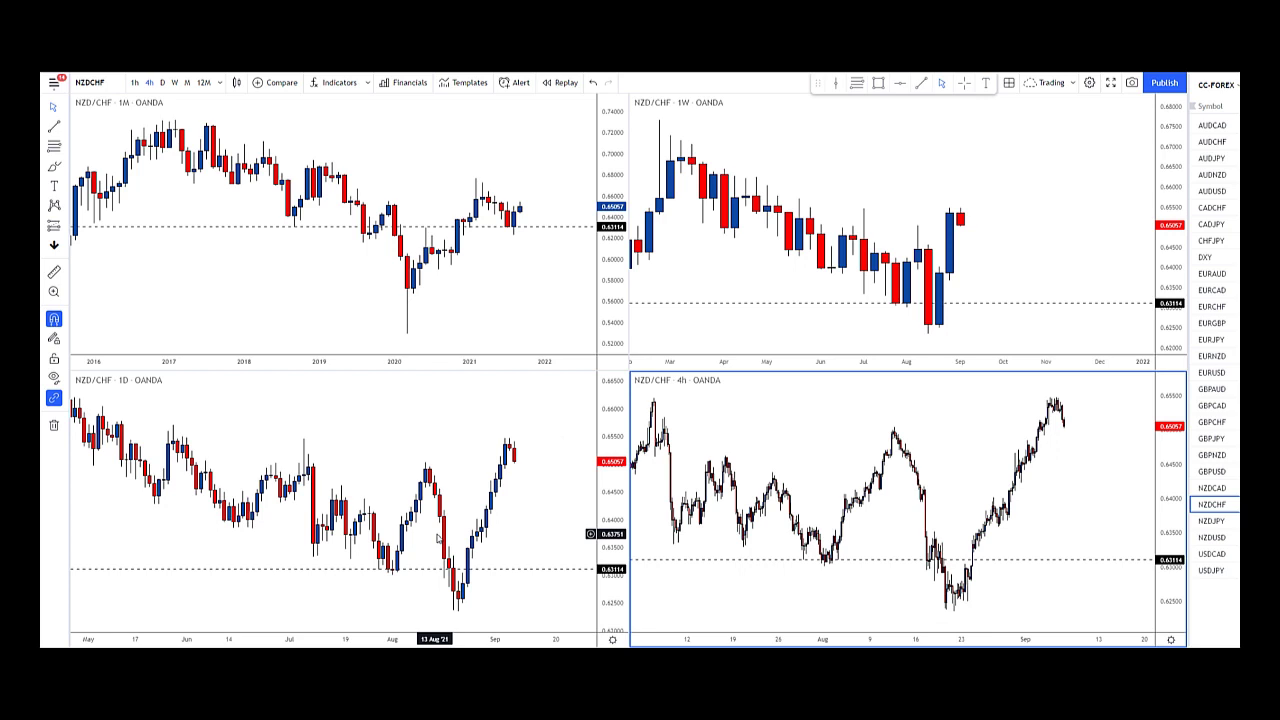
left_click_drag(791, 286, 925, 283)
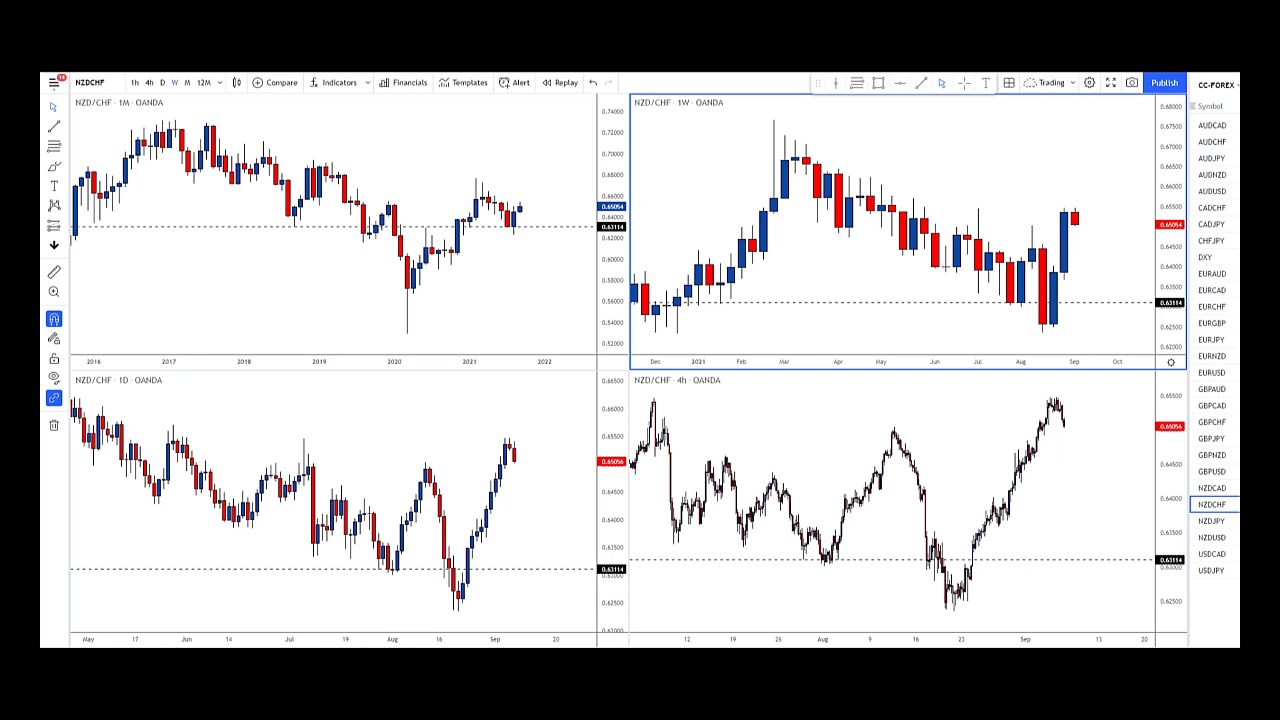
- Draw a drop from the daily peak to 0.63114, mark the August and recent lows, and sketch a rebound
left_click_drag(506, 442, 552, 568)
left_click_drag(385, 568, 435, 568)
left_click_drag(540, 570, 562, 570)
left_click_drag(443, 615, 468, 615)
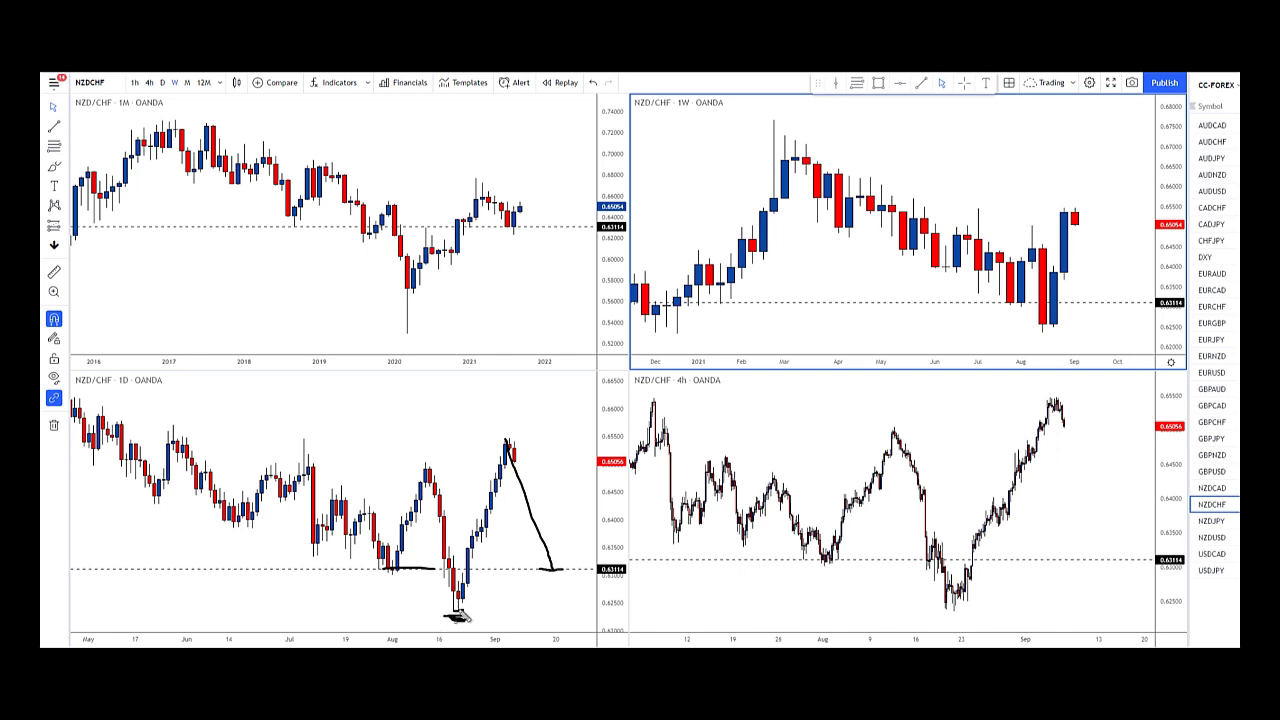
left_click_drag(552, 568, 578, 454)
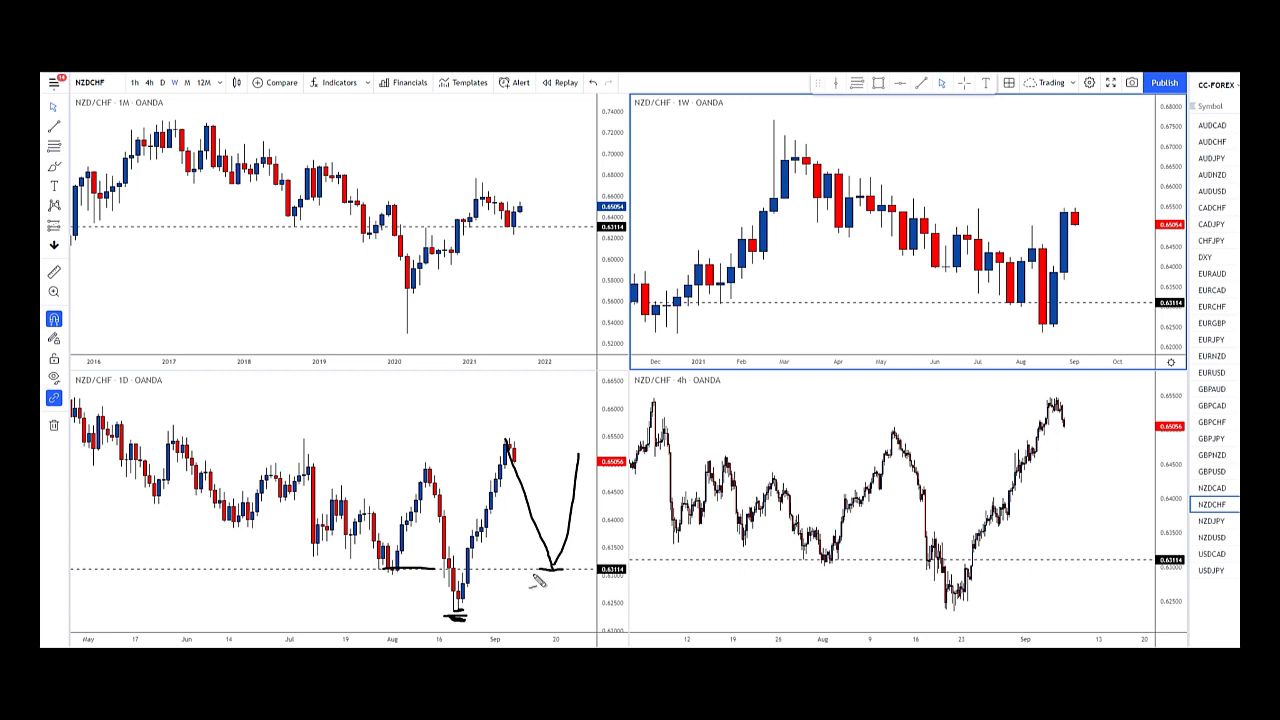